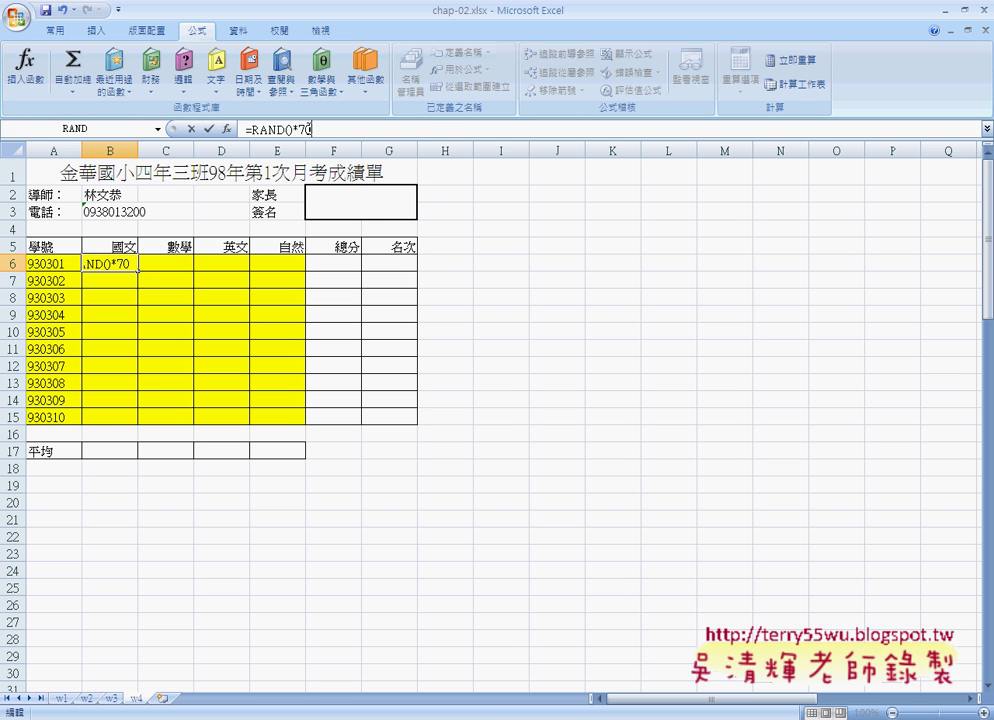
# Step: Enter =RAND()*70+30 in B6, giving a random score of 79.18104 under 國文
pyautogui.write('+')
pyautogui.write('30')
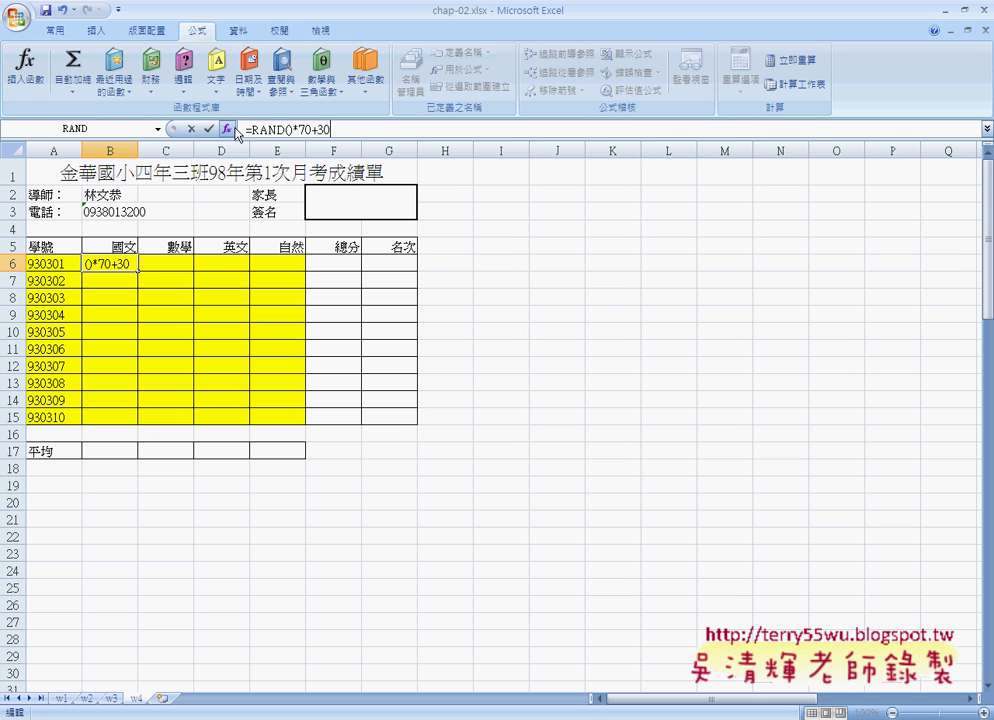
pyautogui.click(210, 129)
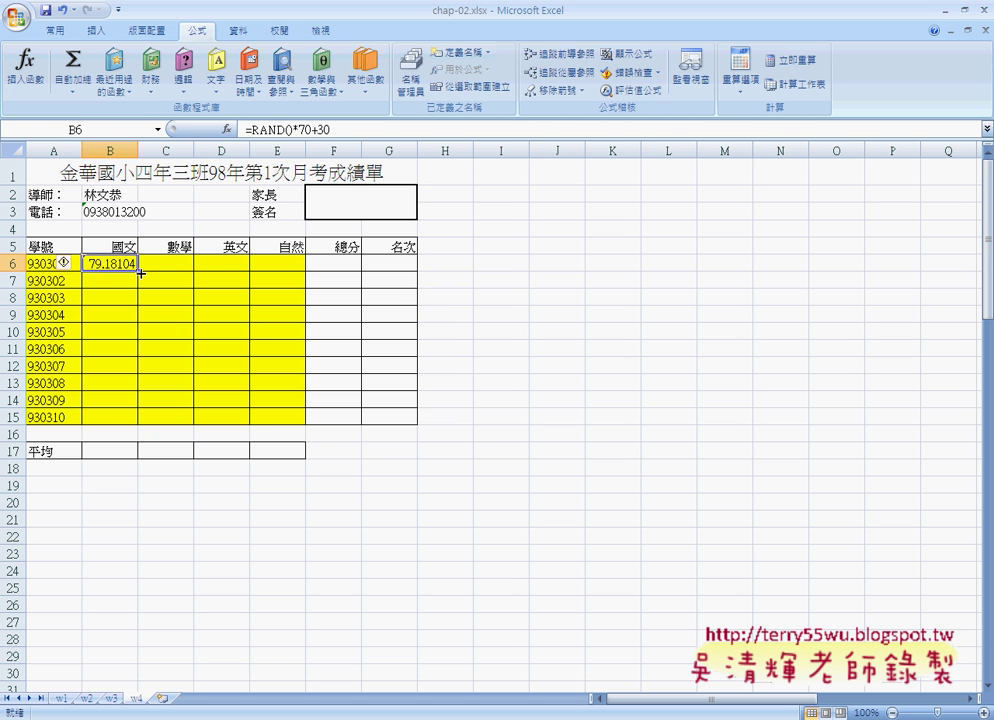
# Step: Format B6 as a Number with no decimals and fill the formula down to B15 and across to E15
pyautogui.click(48, 29)
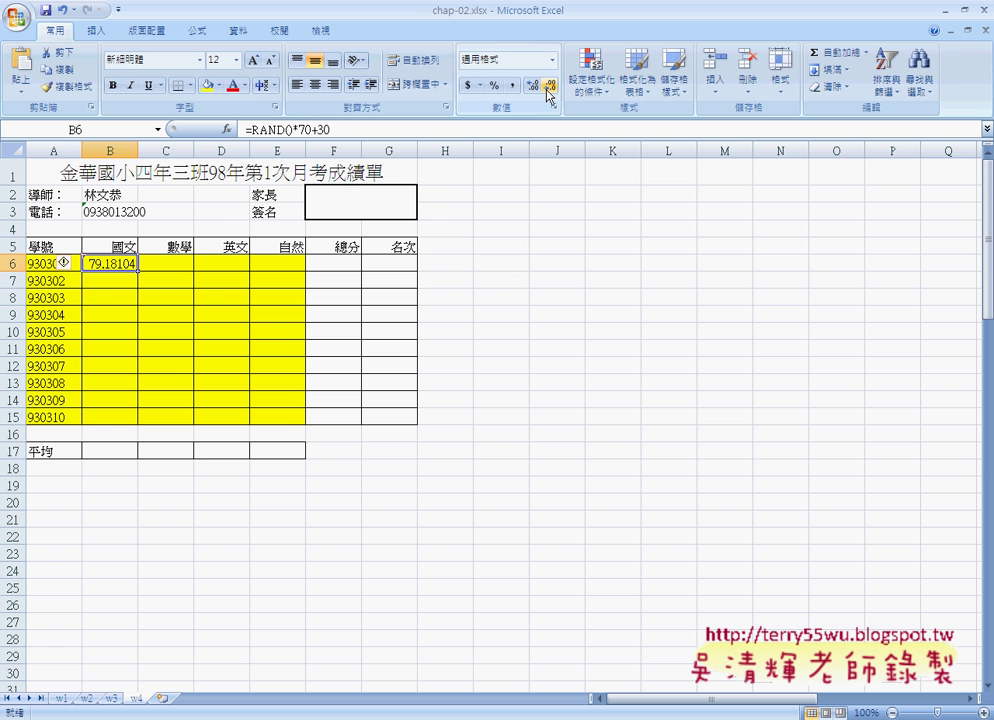
pyautogui.click(549, 86)
pyautogui.click(549, 86)
pyautogui.click(549, 86)
pyautogui.click(549, 86)
pyautogui.click(549, 86)
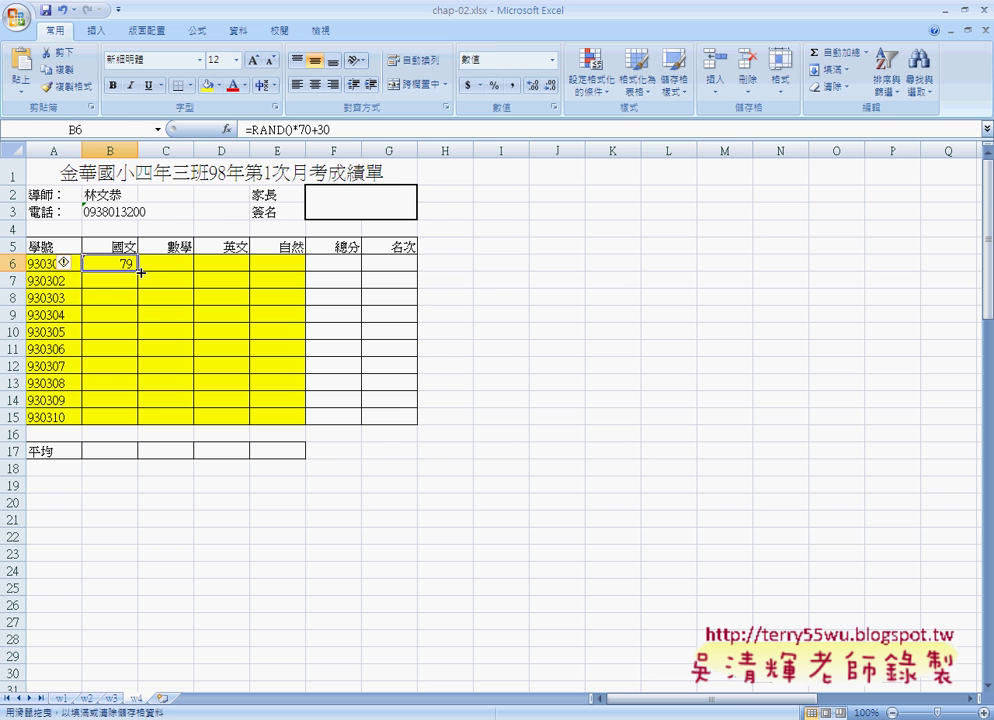
pyautogui.moveTo(141, 272); pyautogui.dragTo(142, 424)
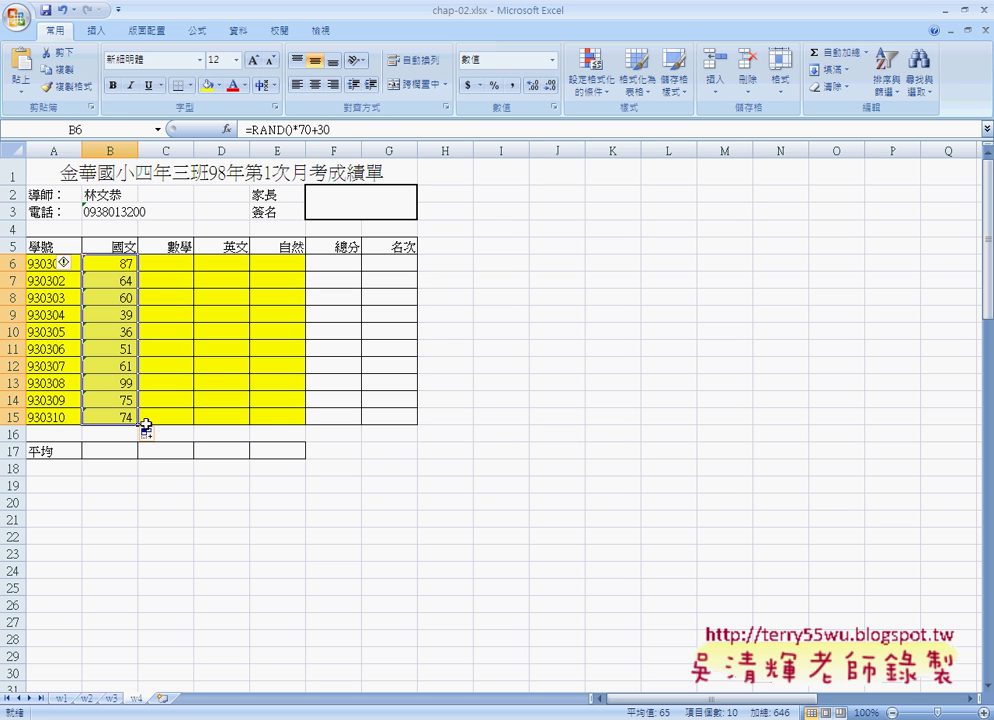
pyautogui.moveTo(141, 424); pyautogui.dragTo(286, 415)
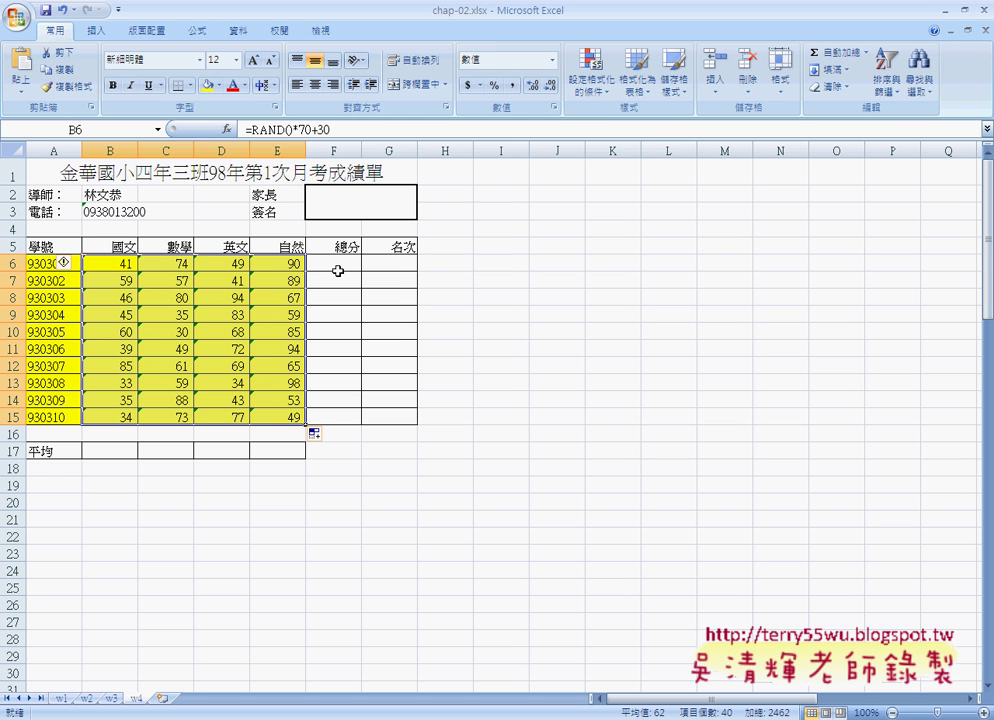
# Step: Enter =SUM(A6:E6) in F6 under 總分, showing 930499.1
pyautogui.click(337, 263)
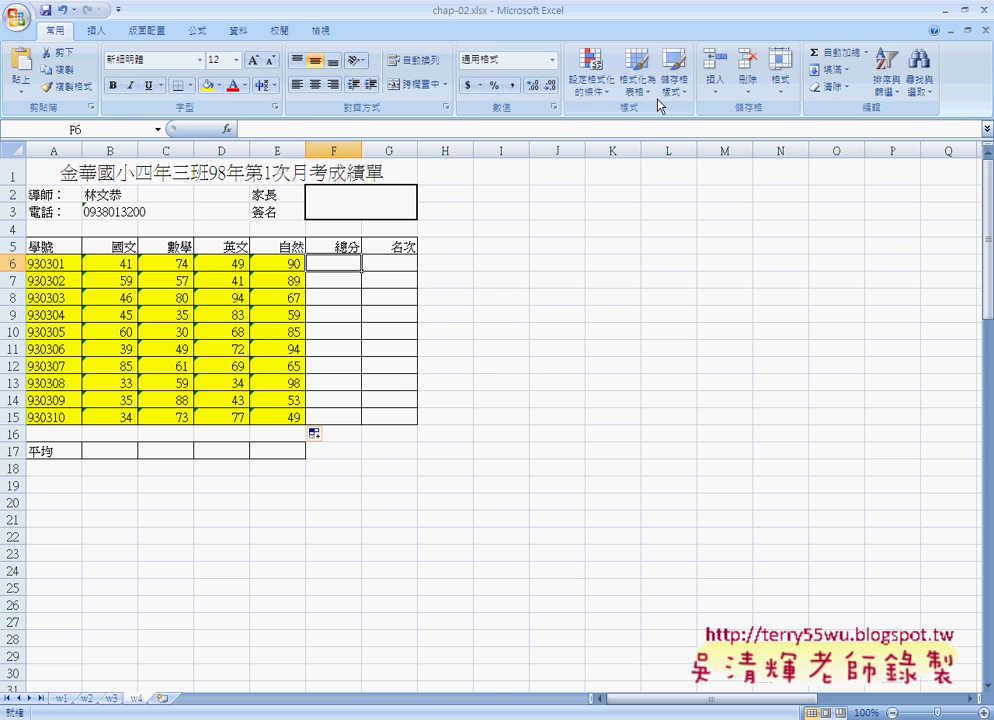
pyautogui.click(850, 53)
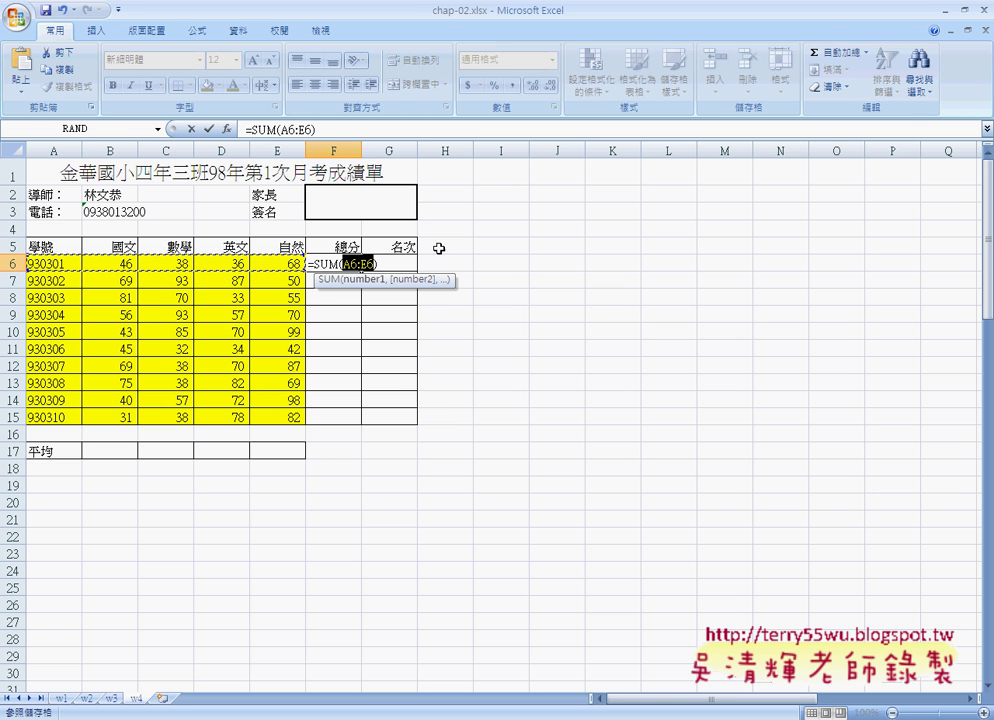
pyautogui.click(208, 129)
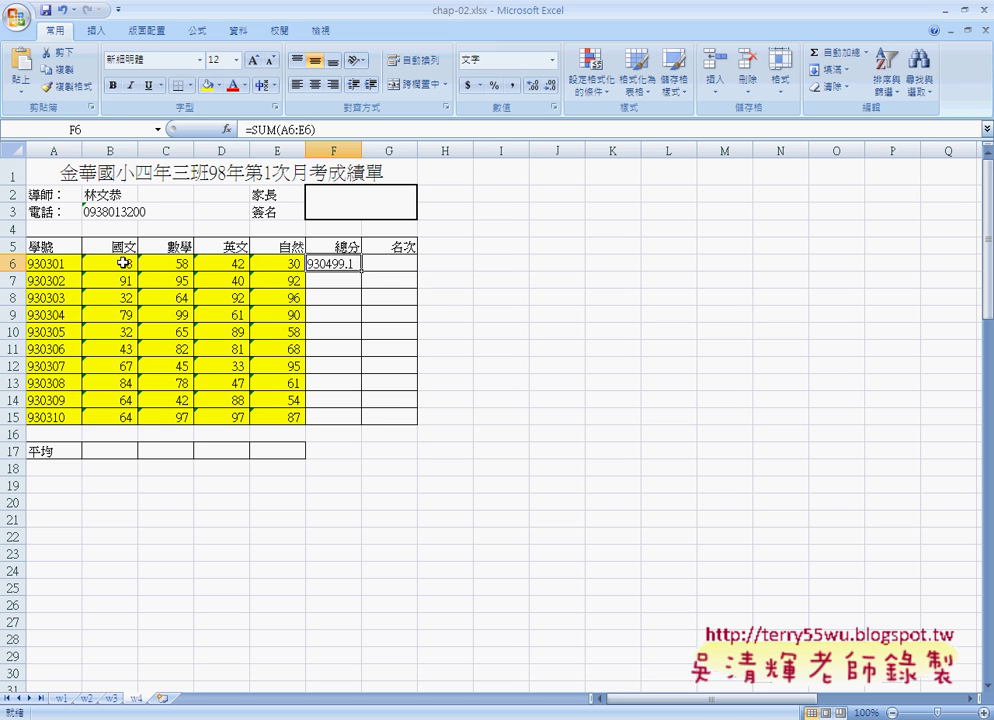
# Step: Copy B6:E15 and Paste Special it back at B6 as Values only
pyautogui.moveTo(124, 262)
pyautogui.mouseDown()
pyautogui.moveTo(253, 383)
pyautogui.moveTo(270, 413)
pyautogui.mouseUp()
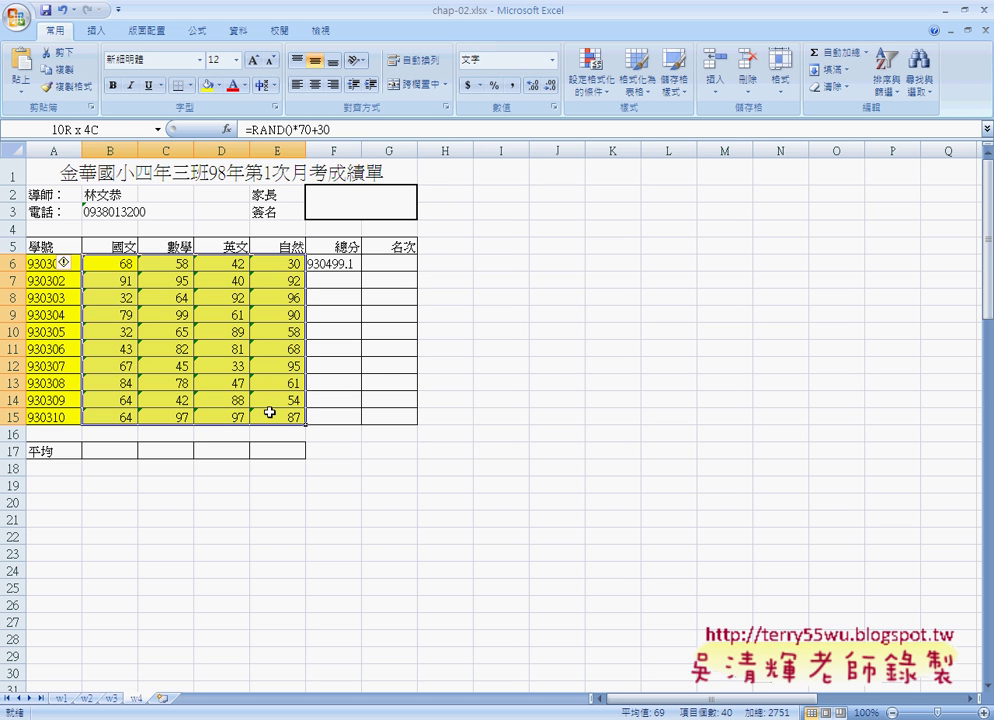
pyautogui.rightClick(286, 360)
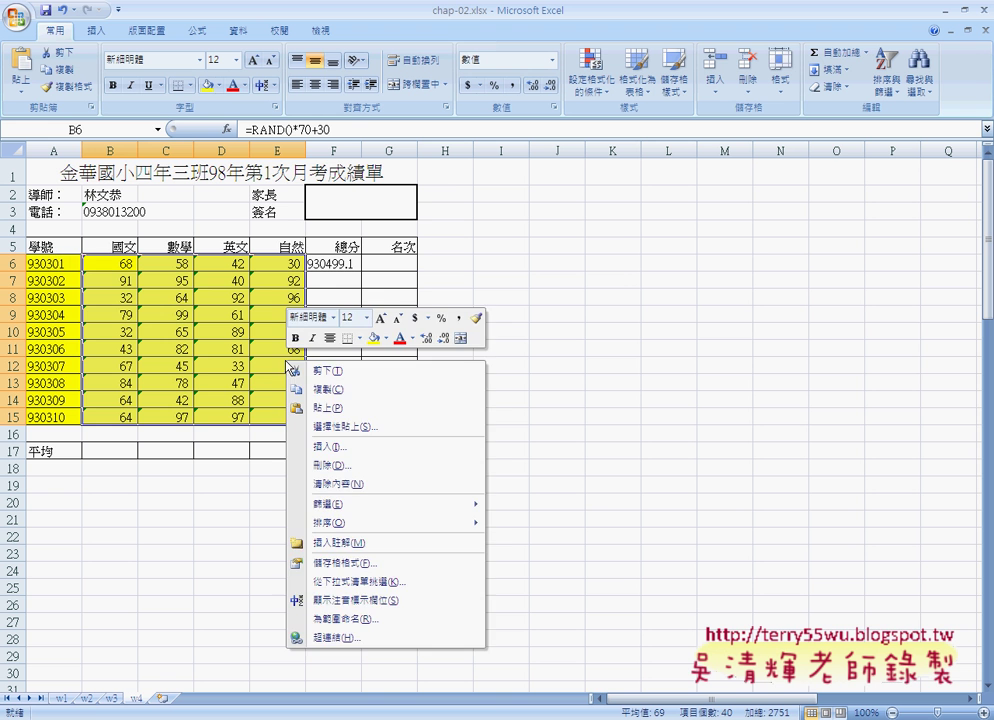
pyautogui.click(313, 388)
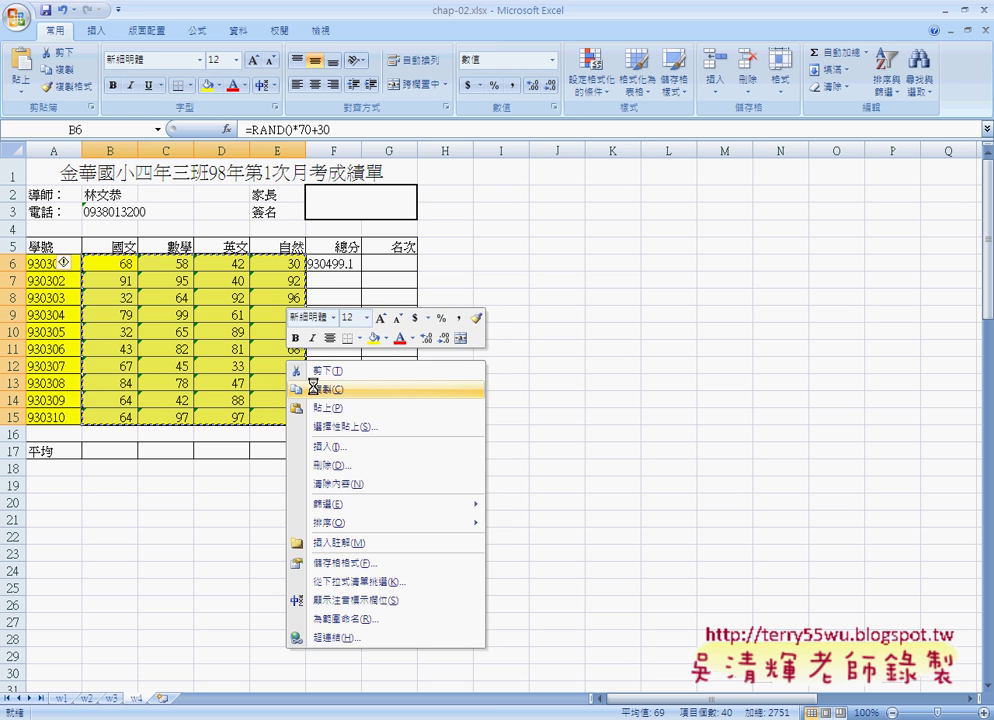
pyautogui.rightClick(110, 264)
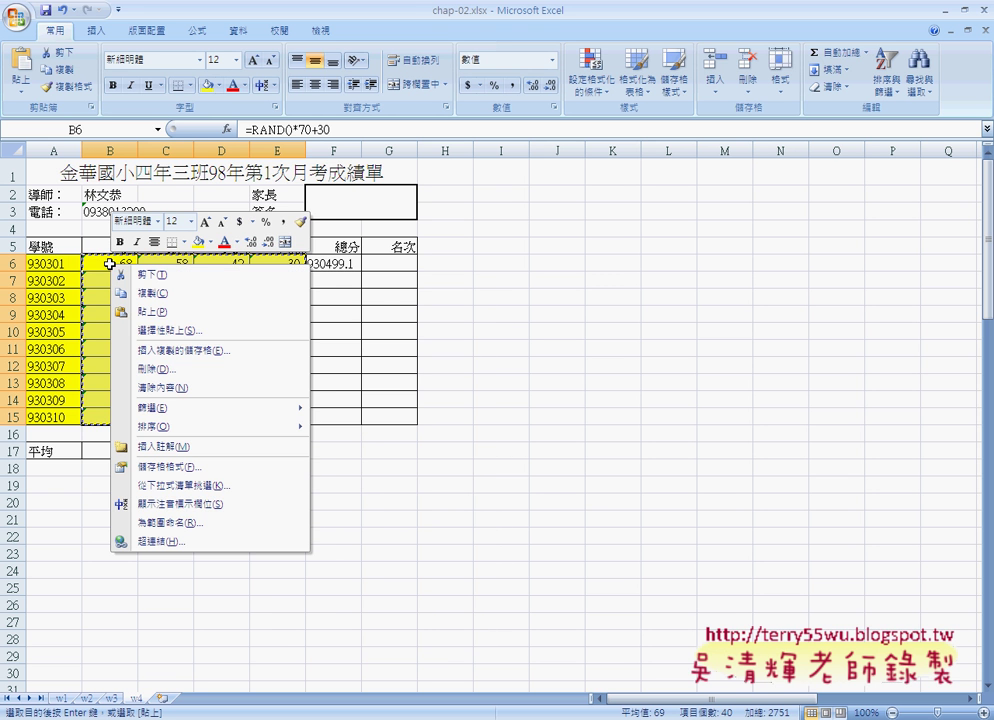
pyautogui.click(162, 329)
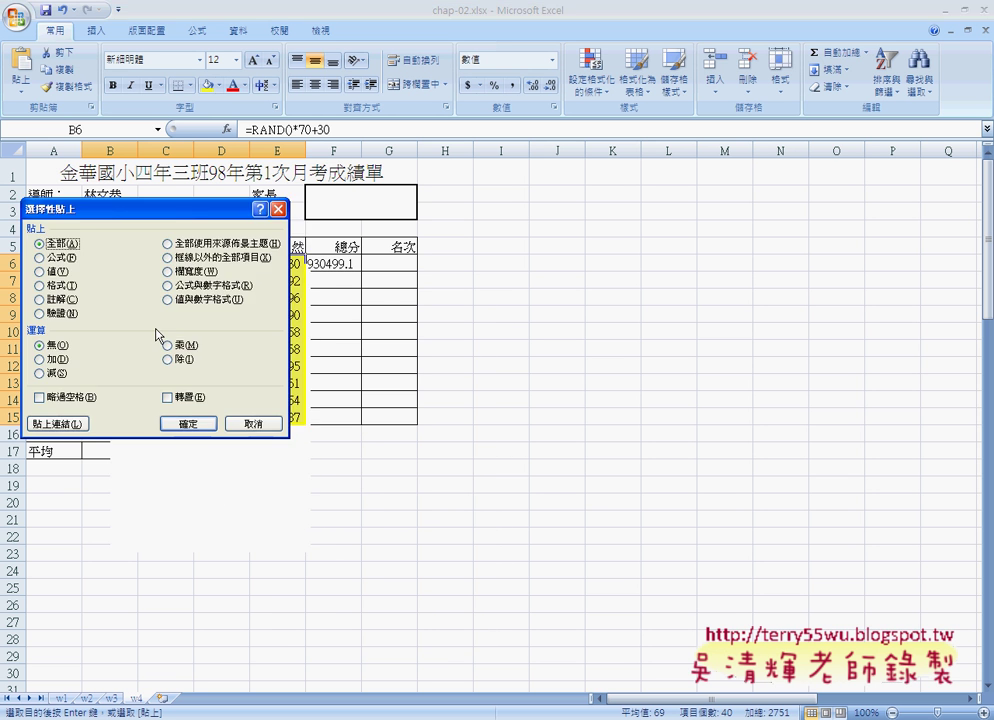
pyautogui.click(66, 274)
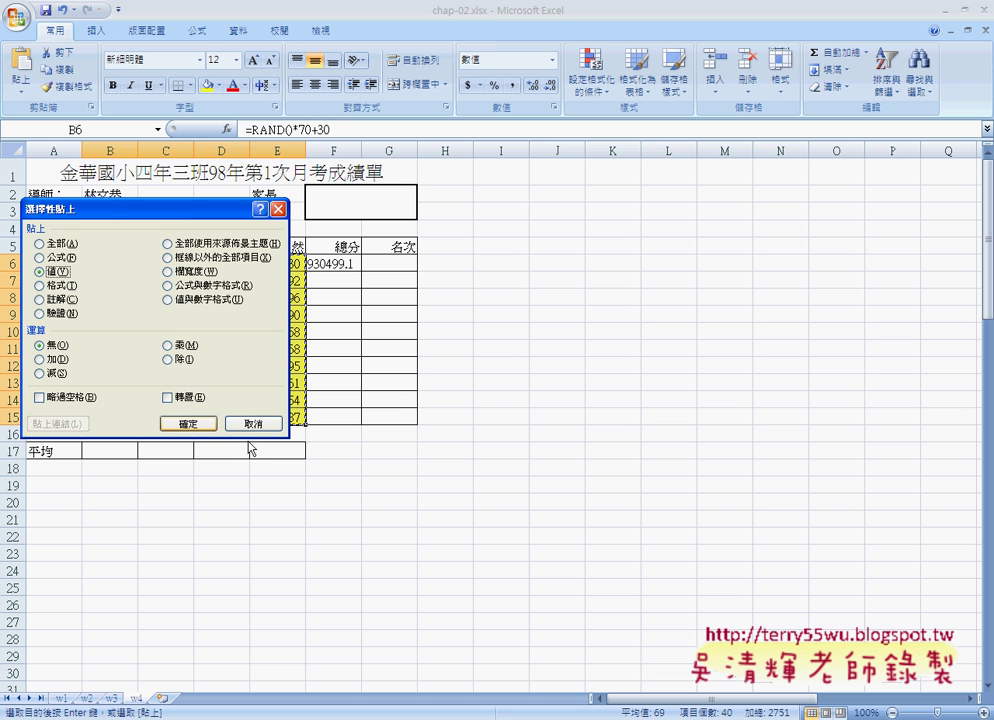
pyautogui.click(194, 421)
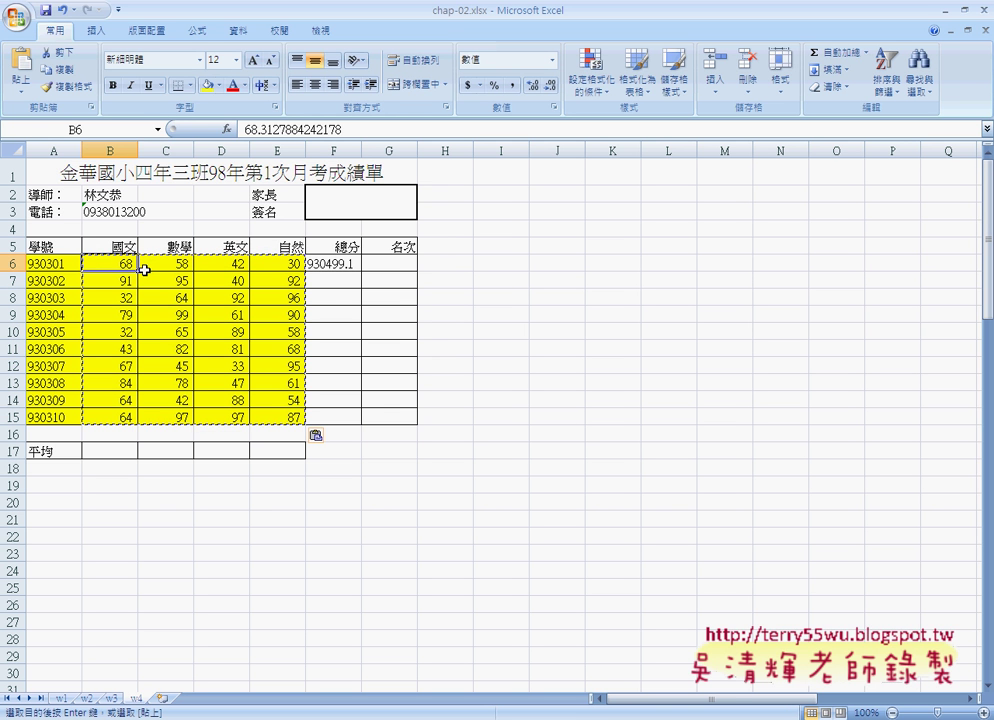
pyautogui.click(331, 263)
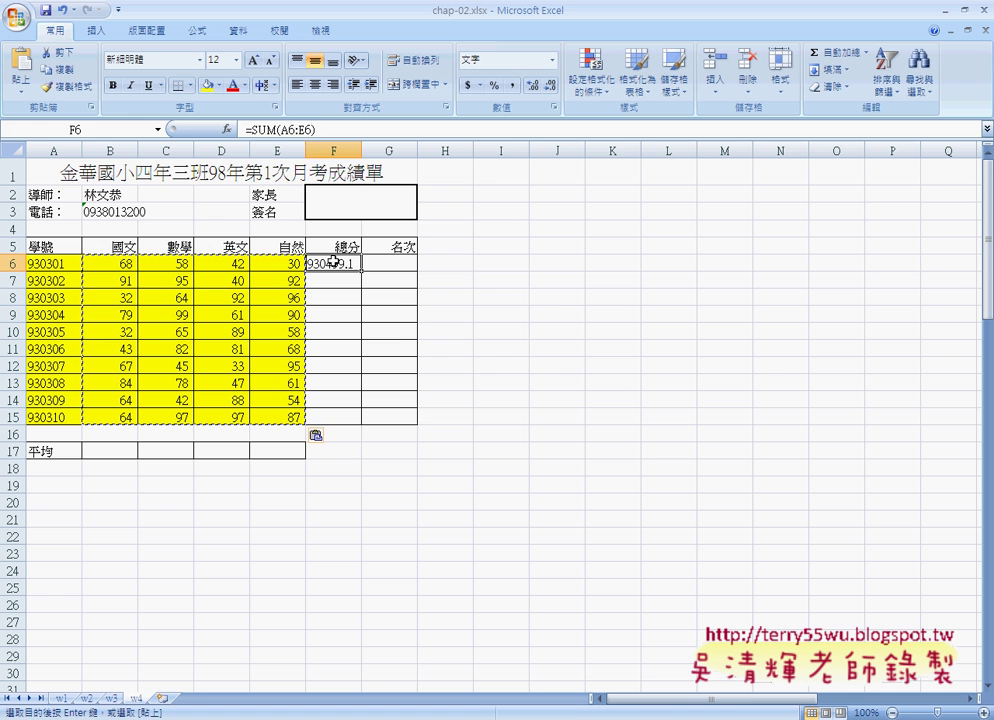
# Step: Delete the SUM formula from F6 and reselect the score range B6:E15
pyautogui.press('Delete')
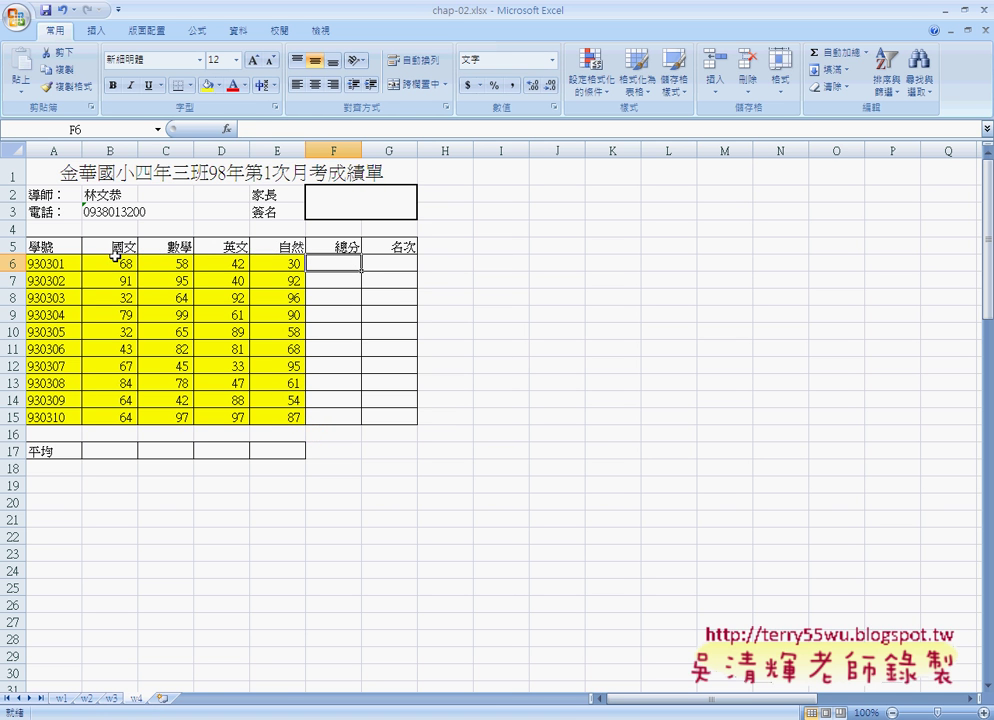
pyautogui.moveTo(115, 257); pyautogui.dragTo(290, 413)
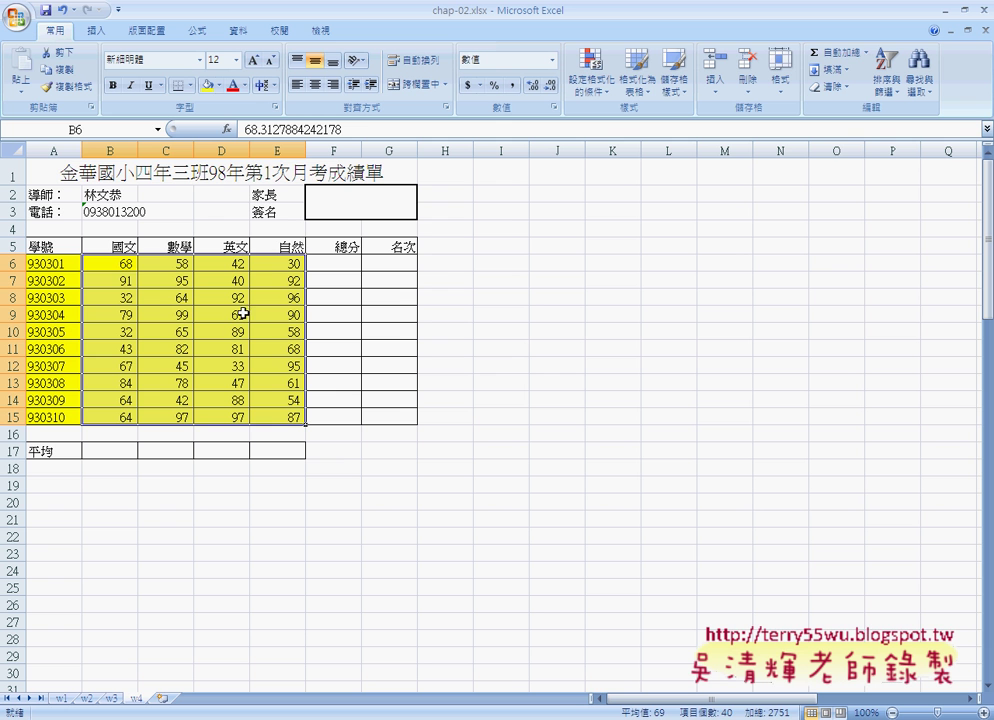
# Step: Undo to bring back the =RAND()*70+30 formulas, then highlight part of B6's formula text
pyautogui.click(119, 264)
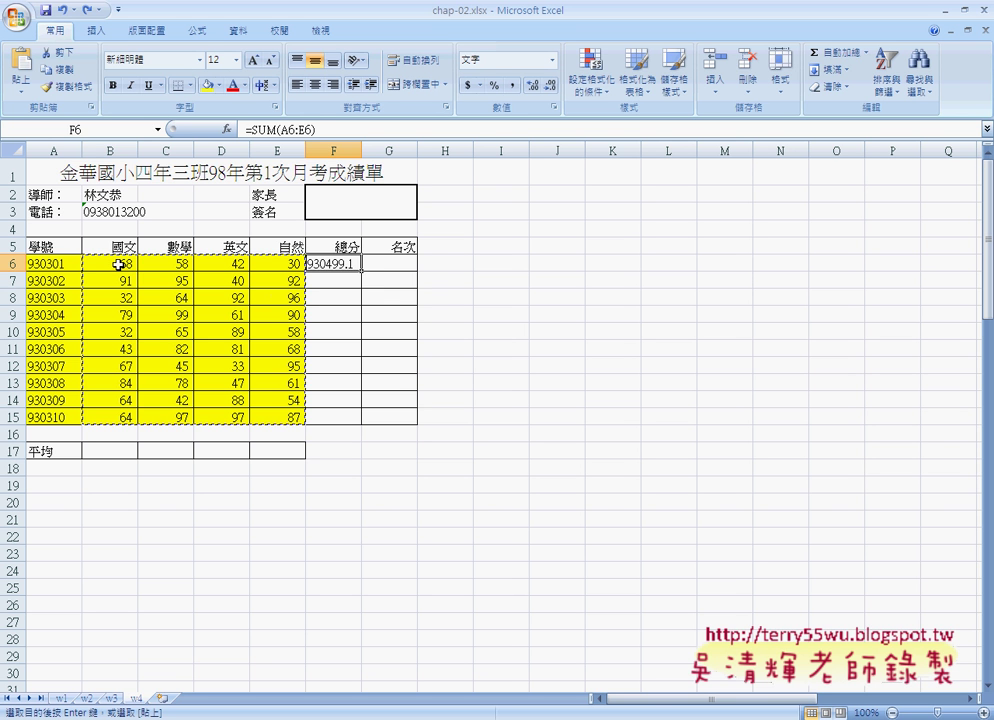
pyautogui.click(118, 265)
pyautogui.hotkey('ctrl', 'v')
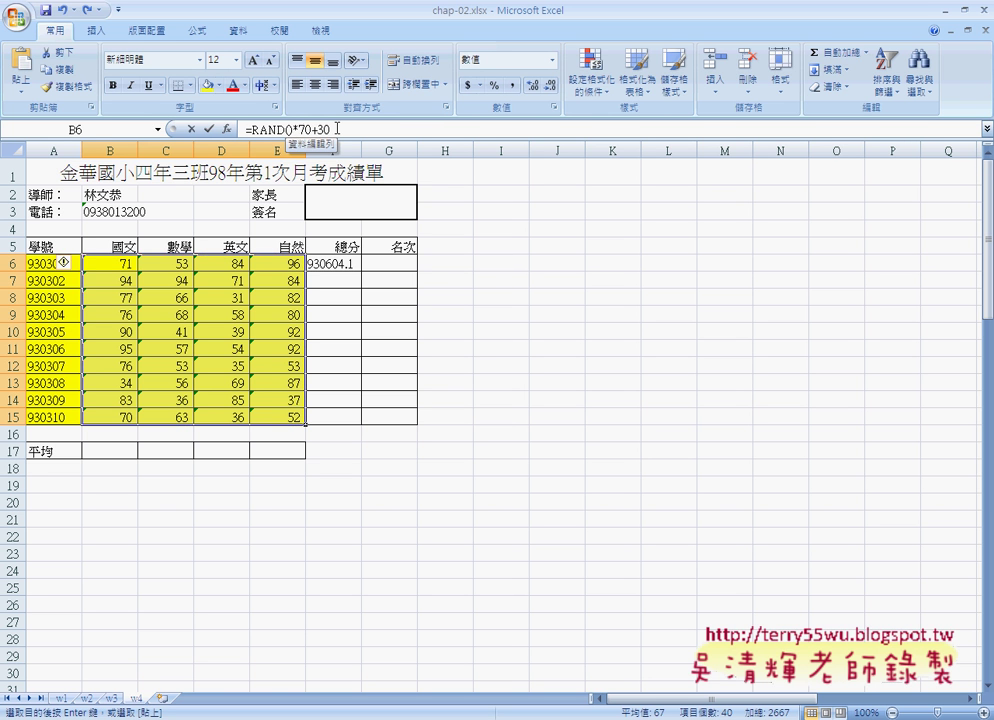
pyautogui.moveTo(330, 128); pyautogui.dragTo(256, 128)
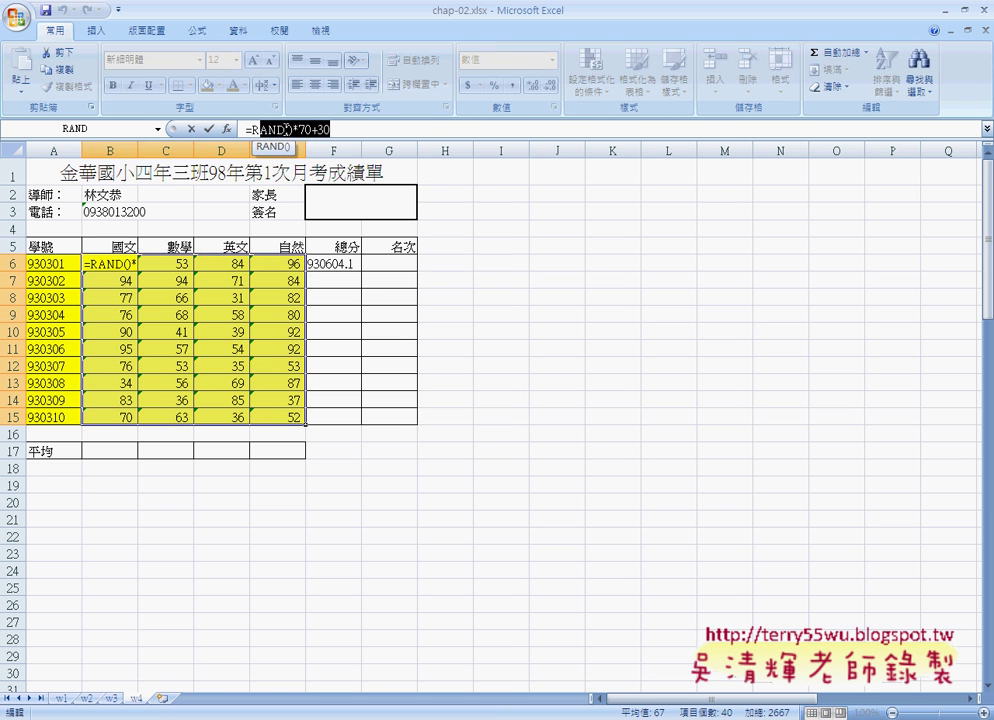
pyautogui.moveTo(399, 128); pyautogui.dragTo(242, 128)
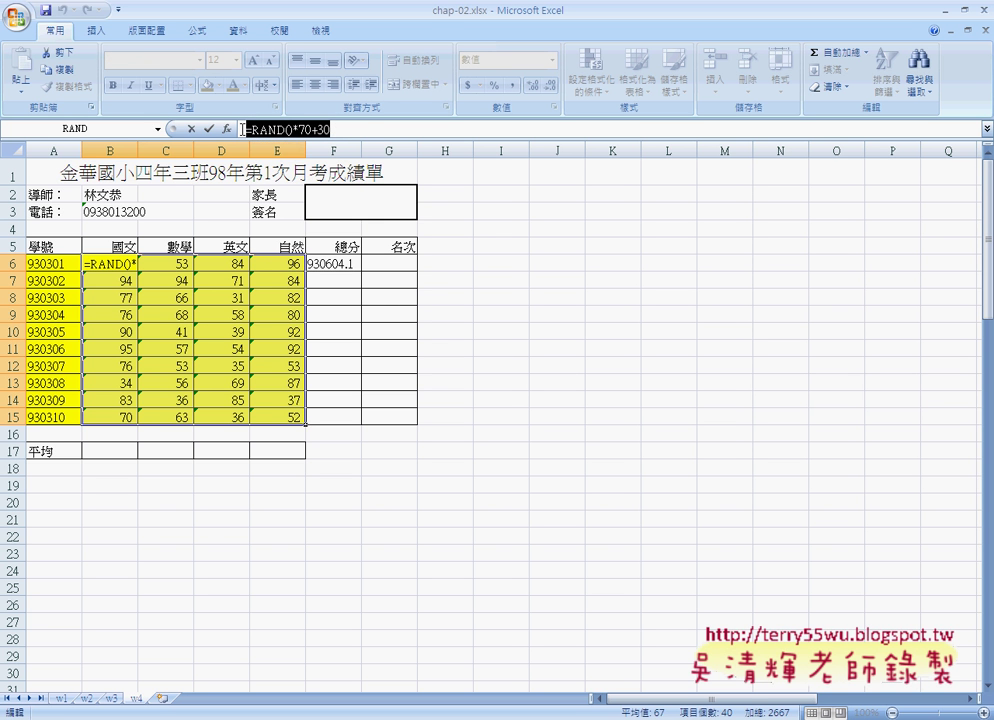